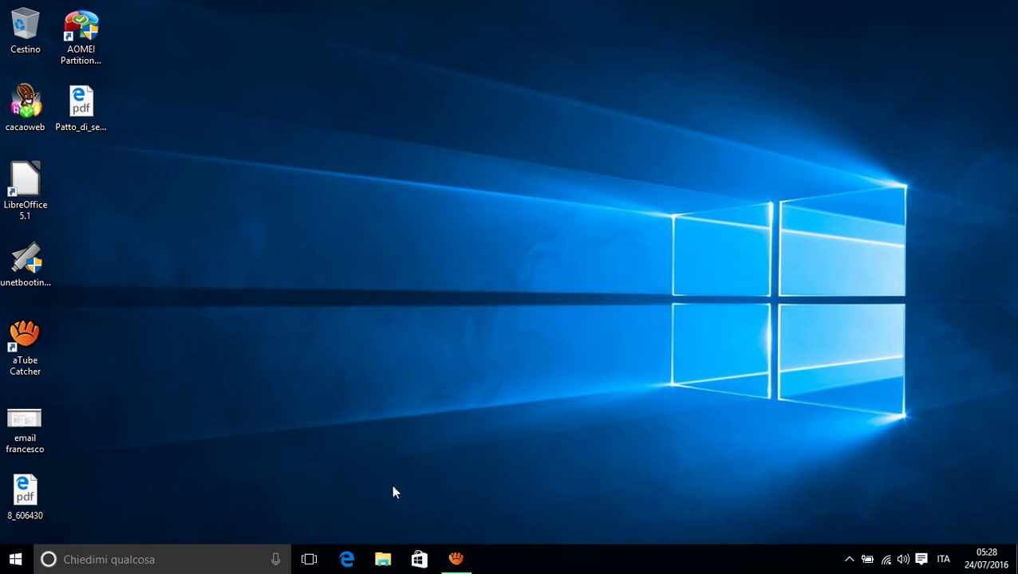
Open the Windows folder on the WIN10 (C:) drive in File Explorer.
left_click(383, 563)
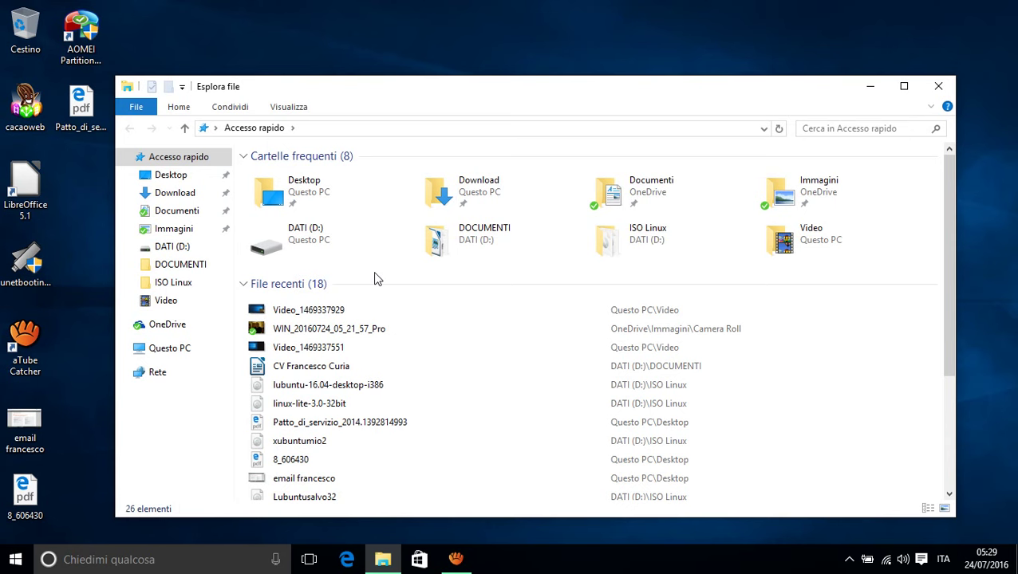
left_click(178, 356)
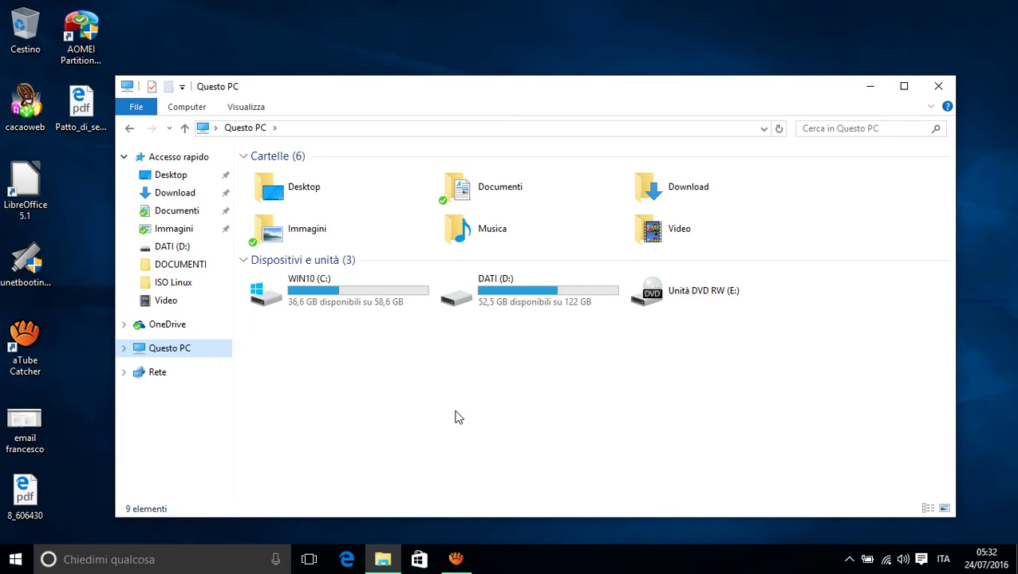
double_click(313, 299)
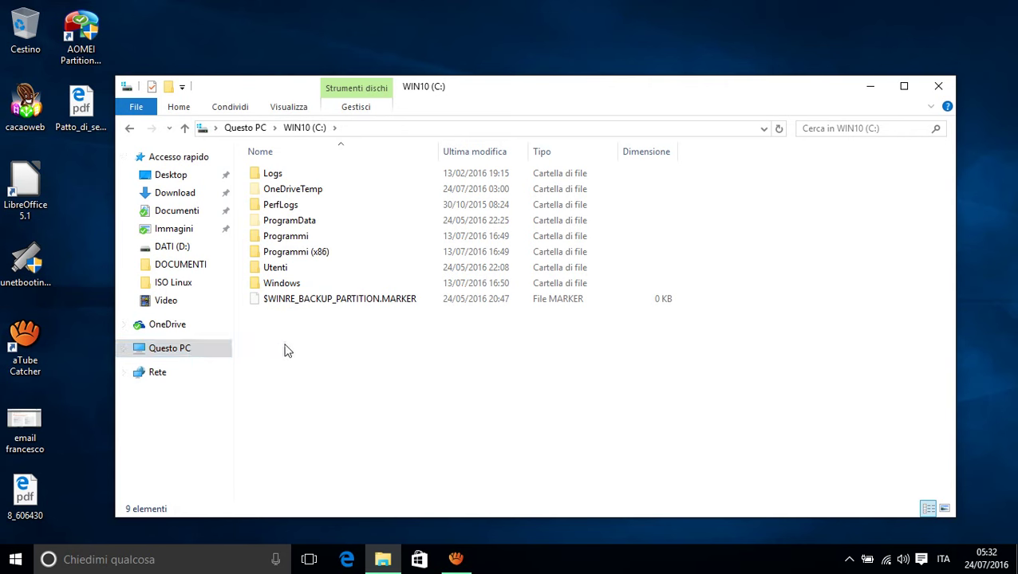
double_click(286, 284)
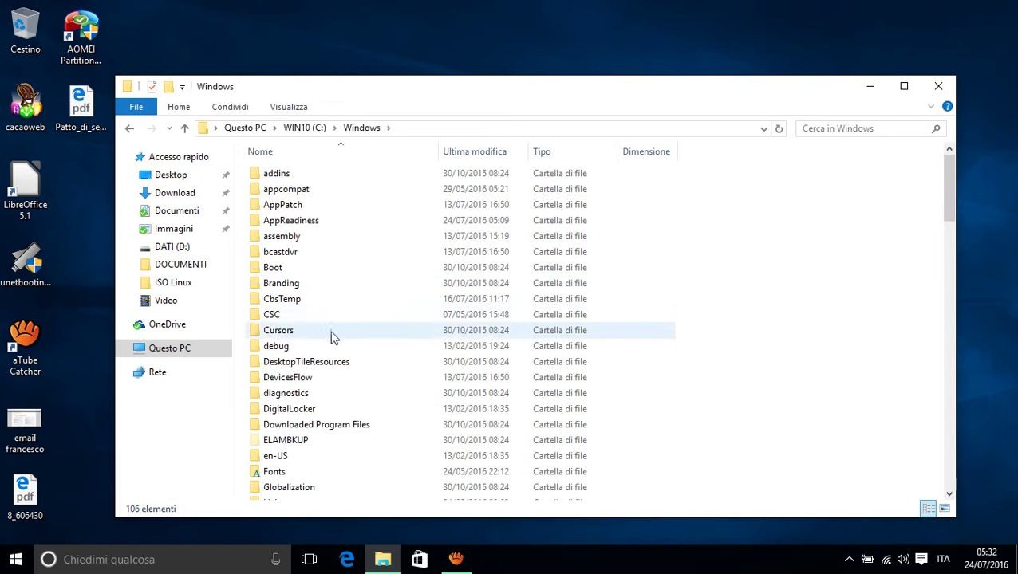
Locate the Web folder within the Windows folder, and display the view options that include the hidden items setting.
scroll(333, 364, "down", 6)
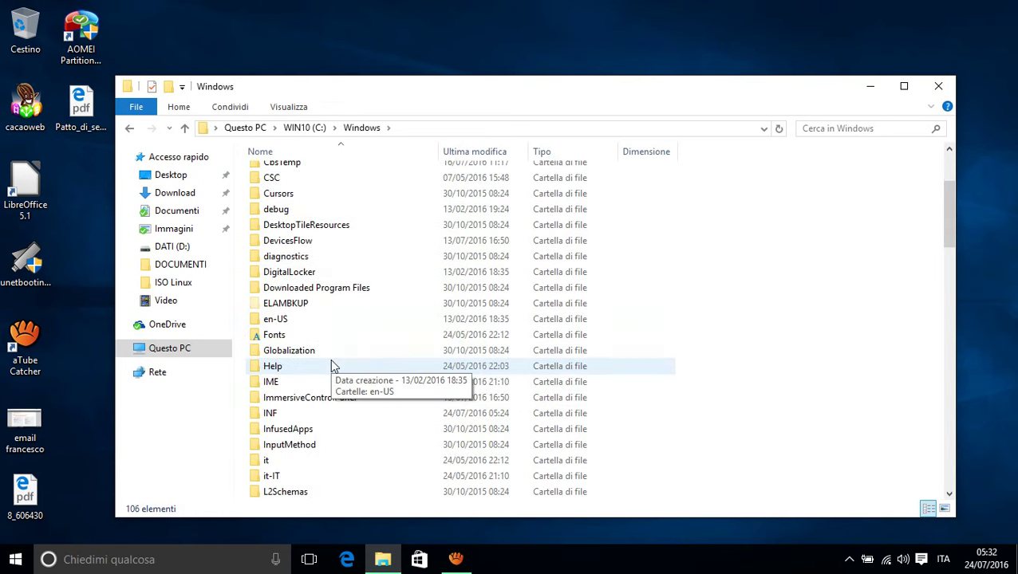
scroll(333, 365, "down", 3)
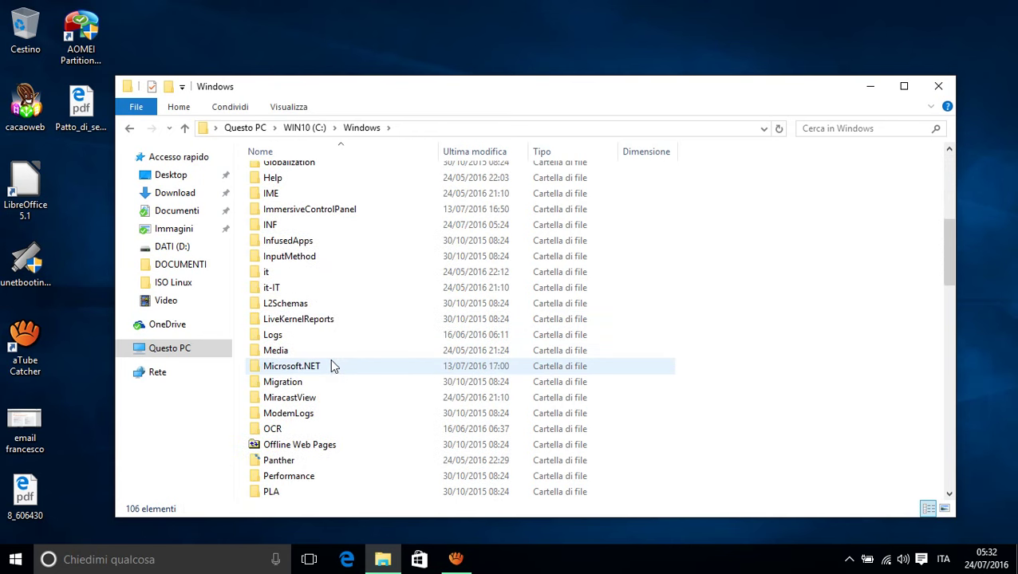
scroll(334, 366, "down", 3)
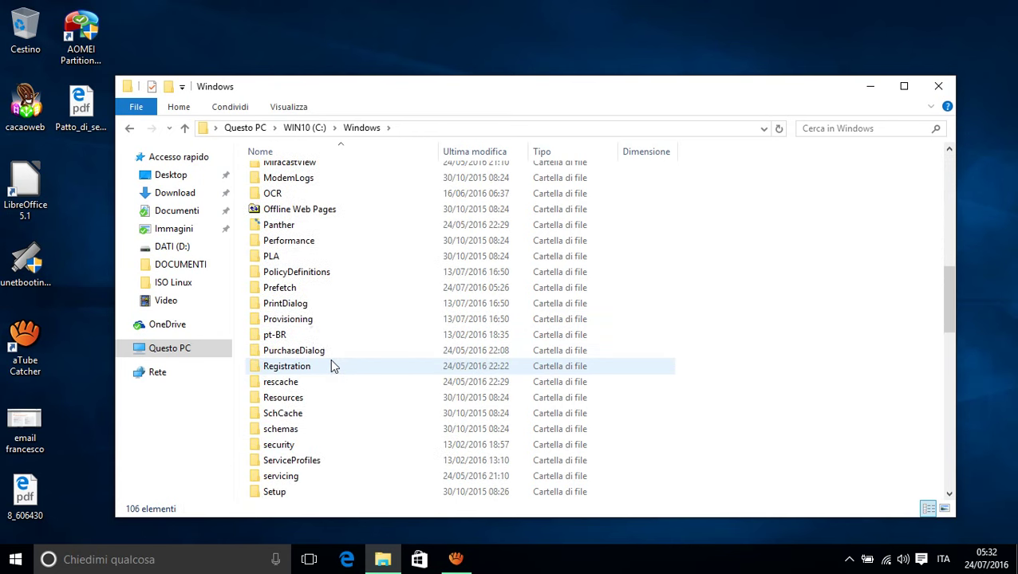
scroll(334, 365, "down", 3)
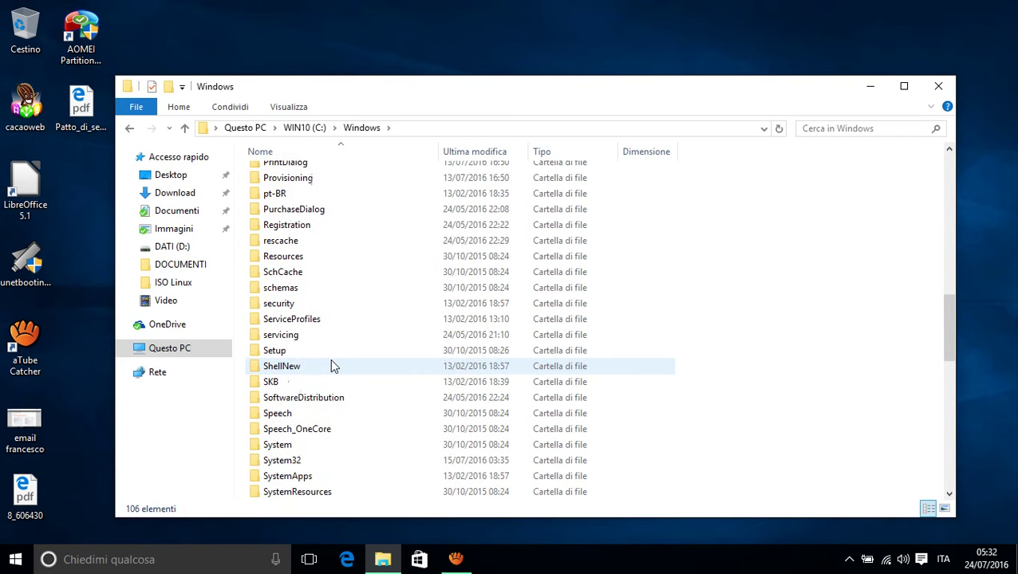
scroll(334, 366, "down", 3)
scroll(333, 365, "down", 1)
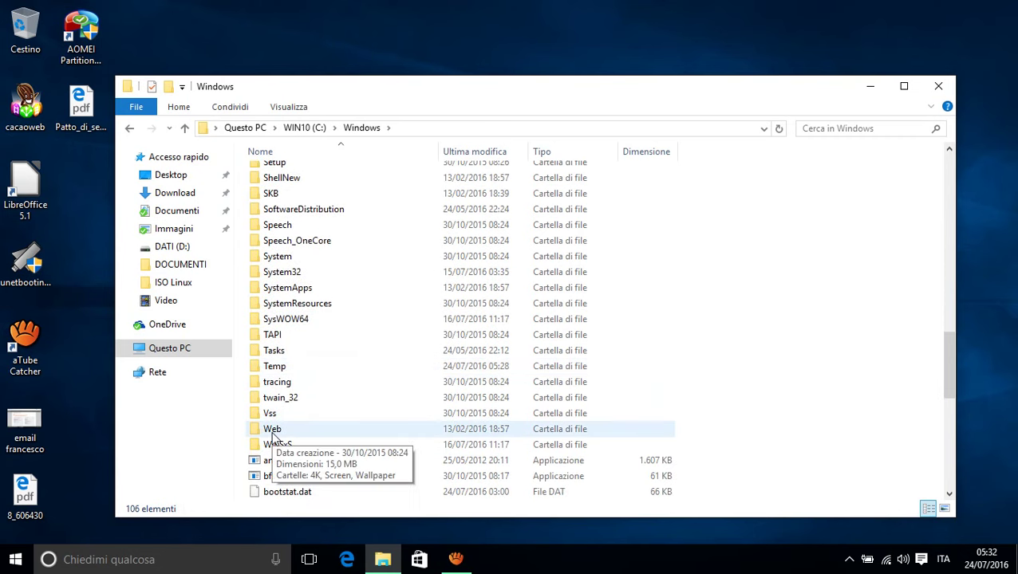
left_click(302, 108)
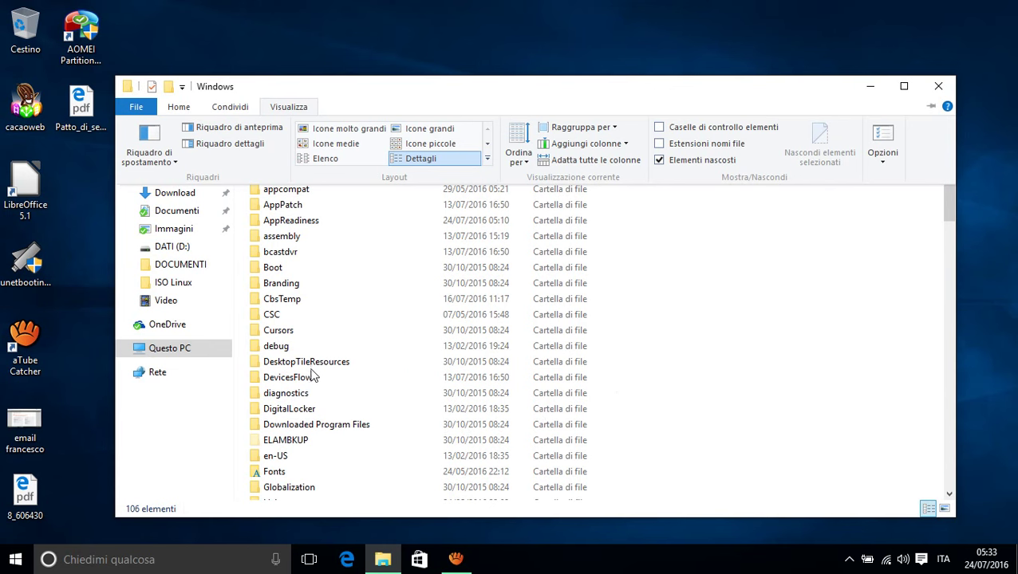
Open the Web folder inside the Windows folder.
scroll(307, 403, "down", 13)
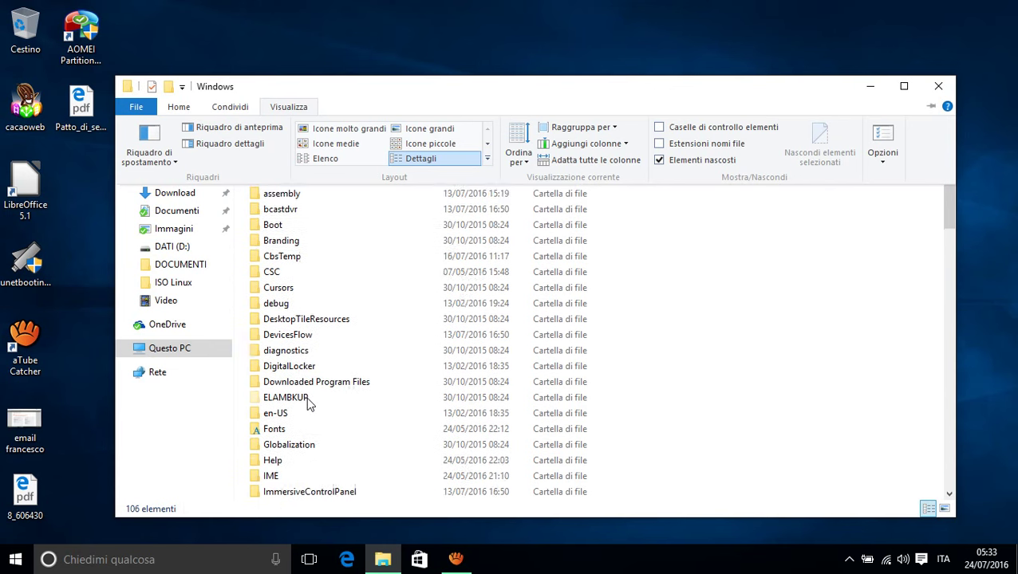
scroll(306, 399, "down", 9)
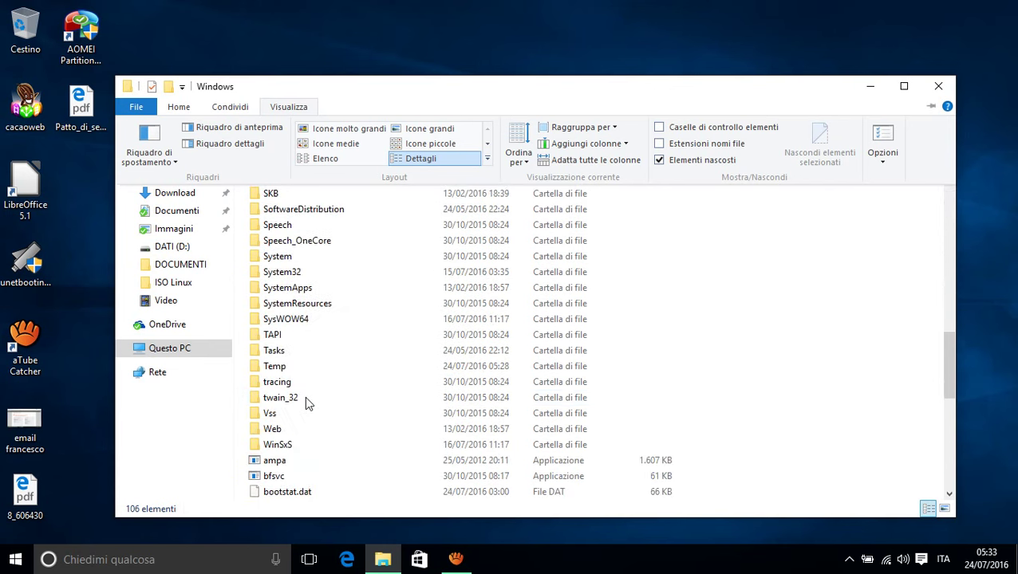
scroll(305, 396, "up", 3)
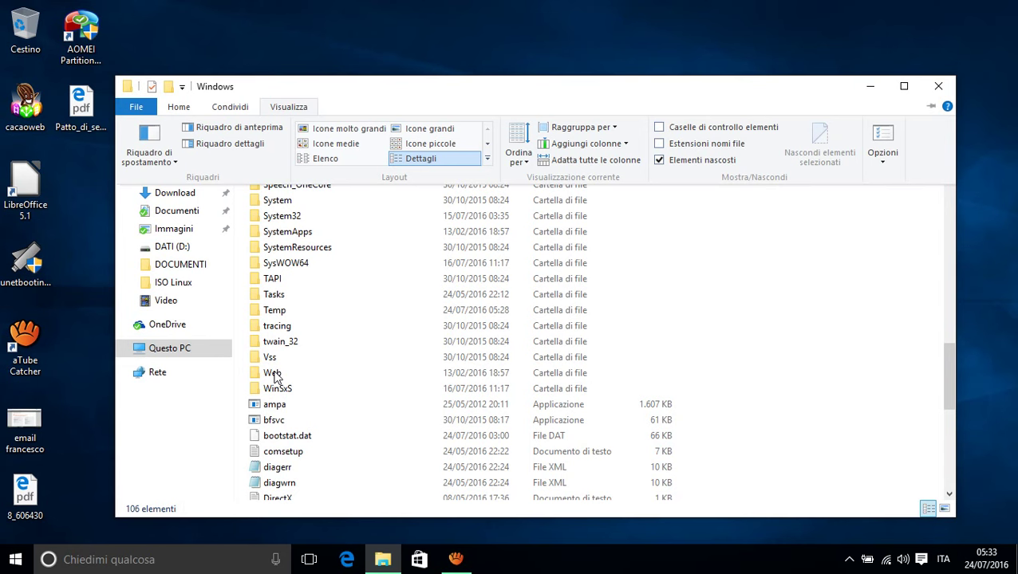
left_click(274, 377)
left_click(274, 377)
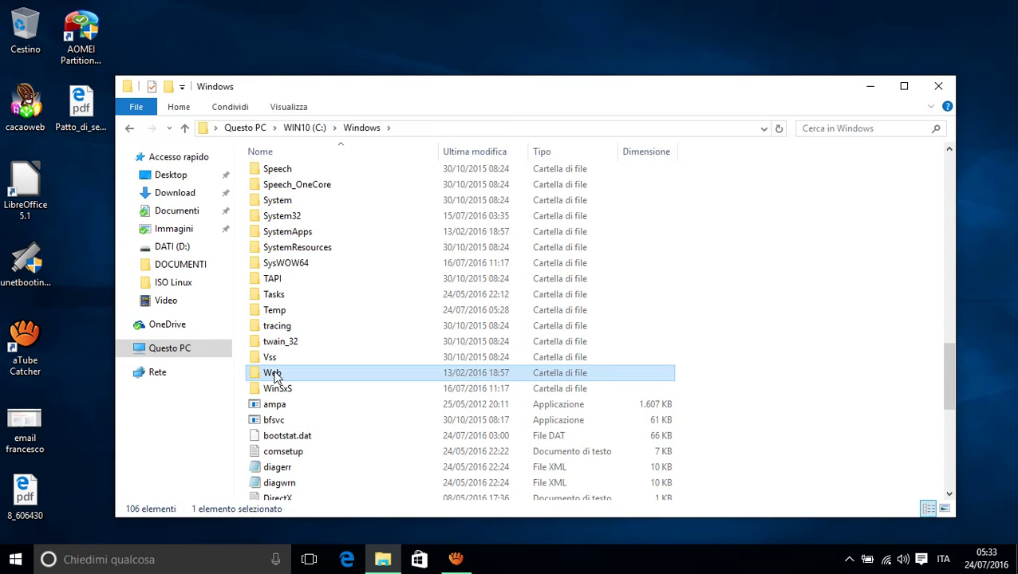
double_click(274, 376)
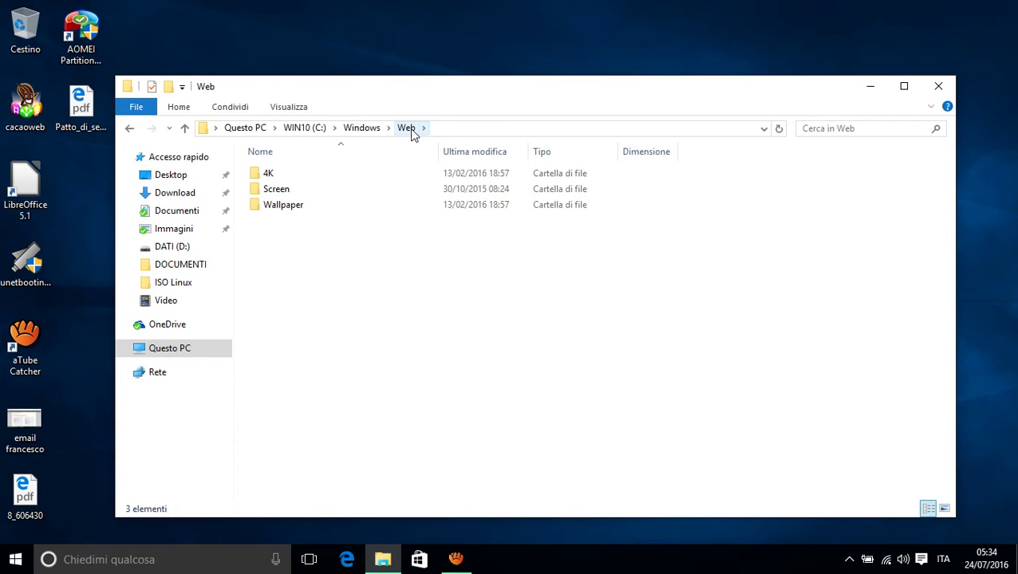
Examine the images in the Fiori, Windows and Windows 10 subfolders of Wallpaper, and return to C:\Windows.
double_click(292, 209)
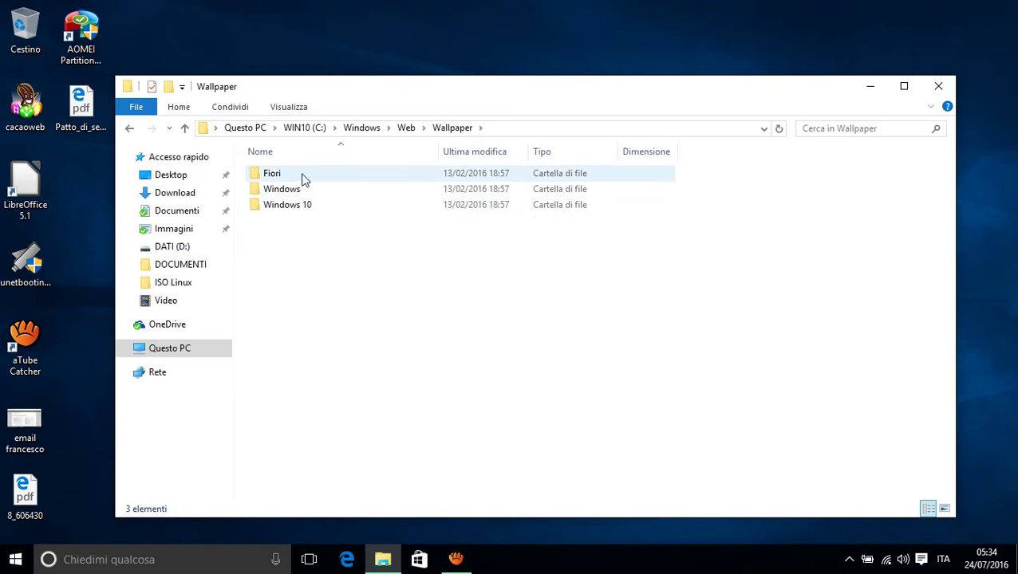
double_click(302, 174)
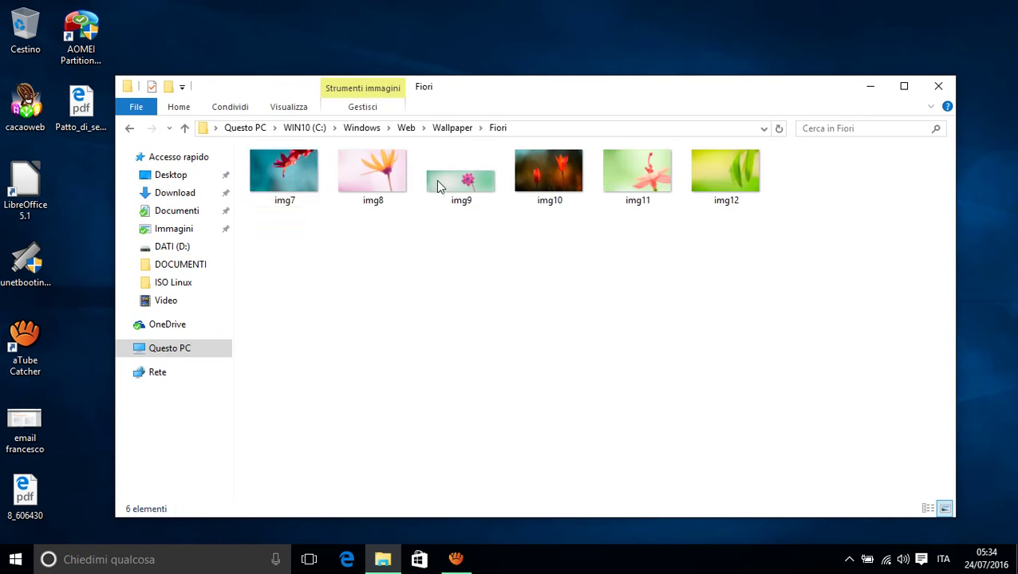
left_click(184, 129)
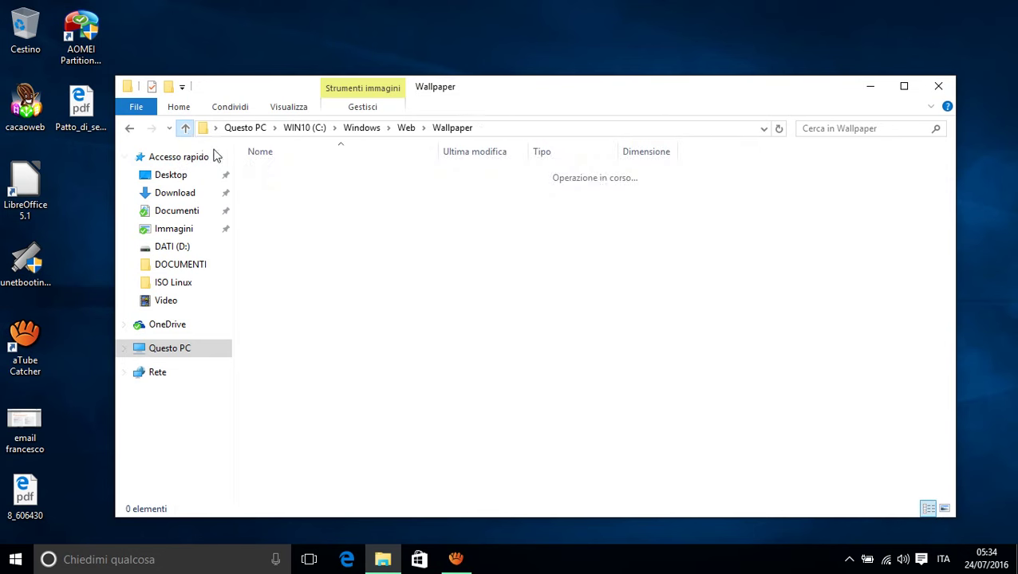
double_click(281, 190)
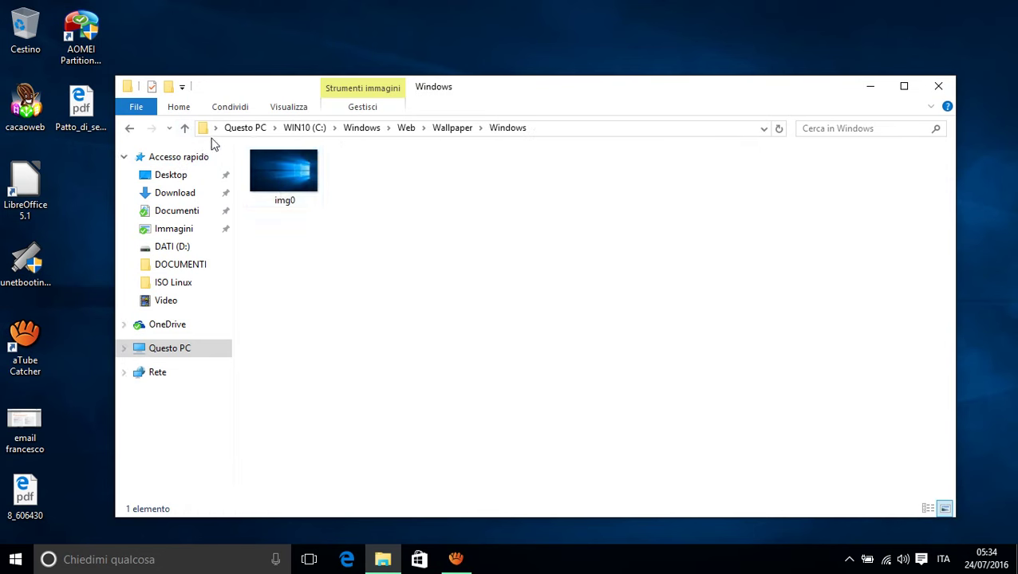
left_click(185, 129)
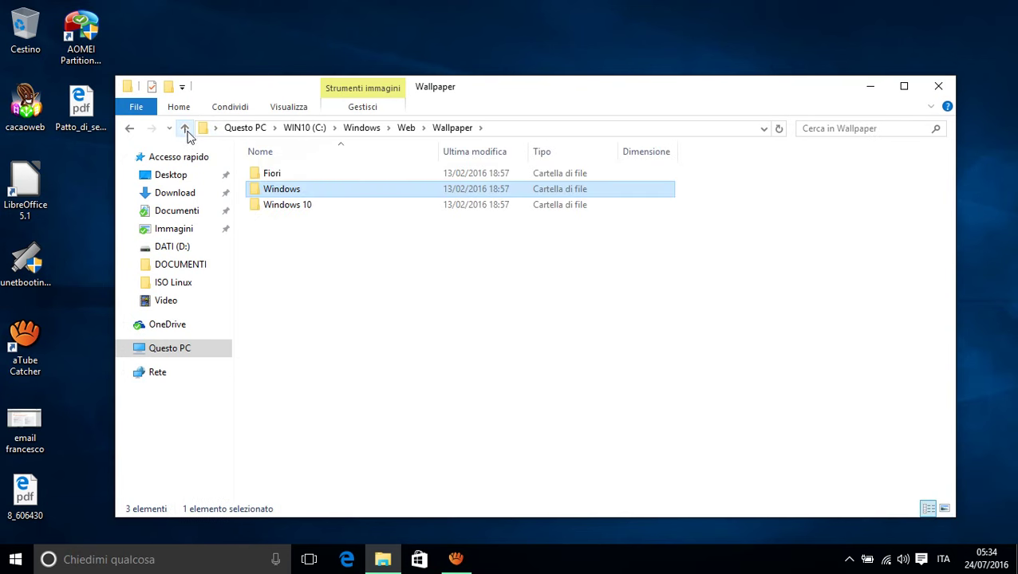
double_click(277, 206)
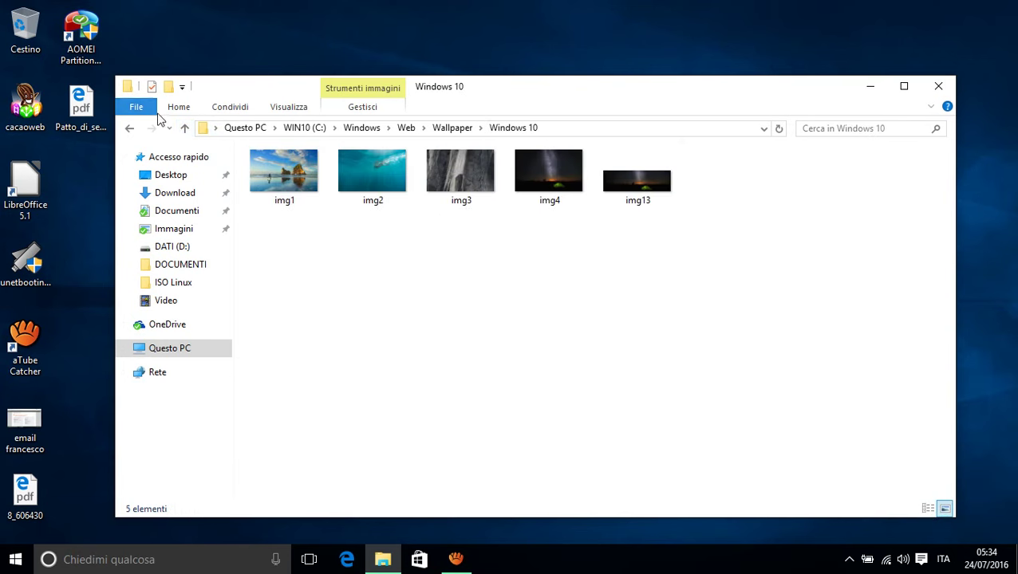
left_click(185, 130)
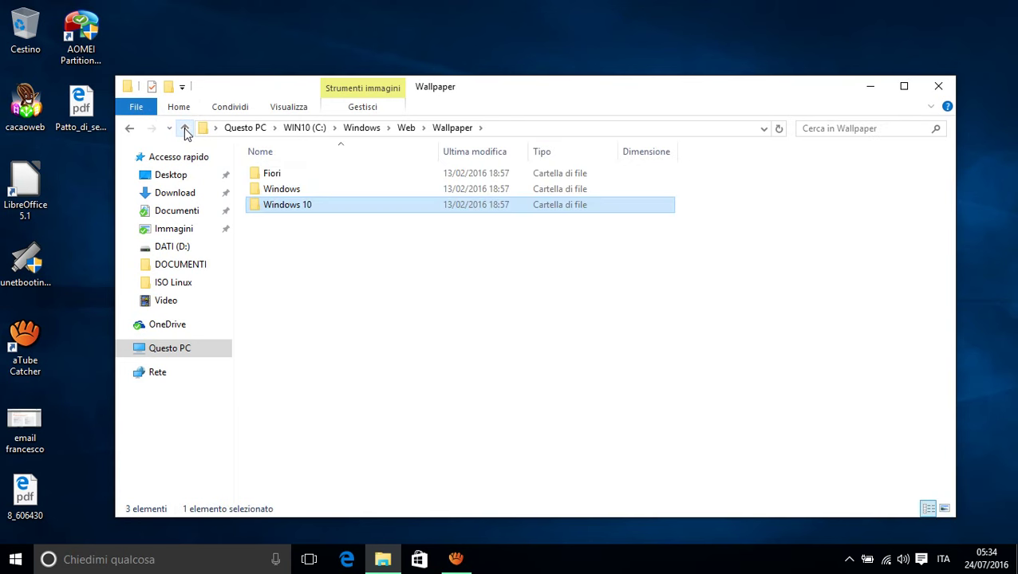
left_click(185, 130)
left_click(185, 130)
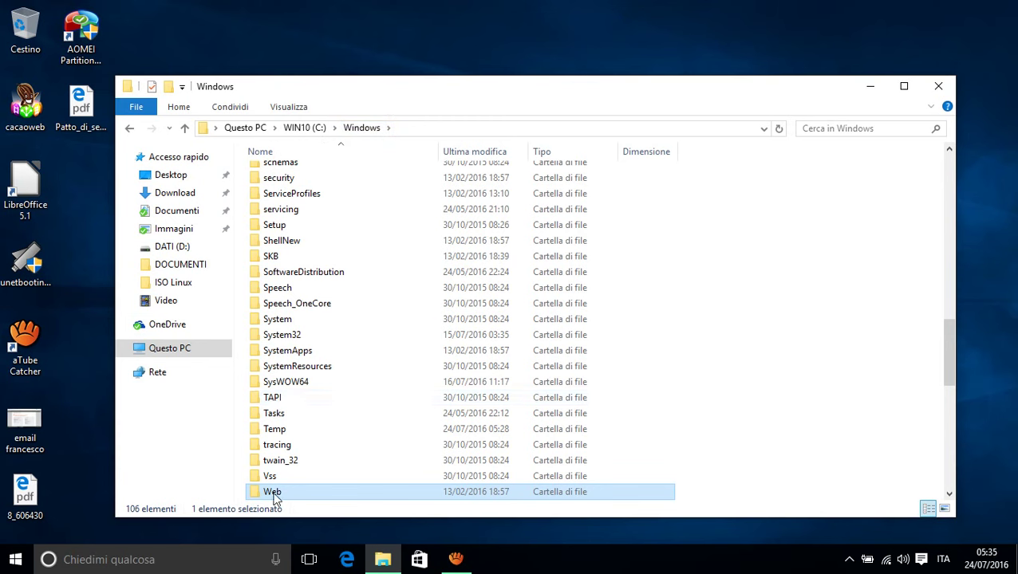
Go to Web\Wallpaper\Windows 10, select all the wallpaper images there and clear the selection.
mouse_move(275, 499)
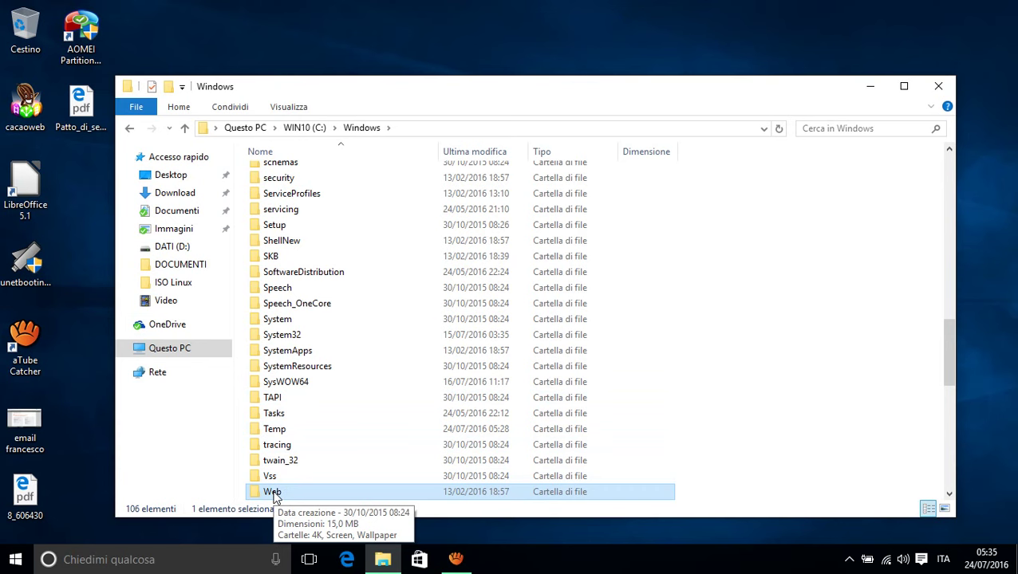
double_click(274, 495)
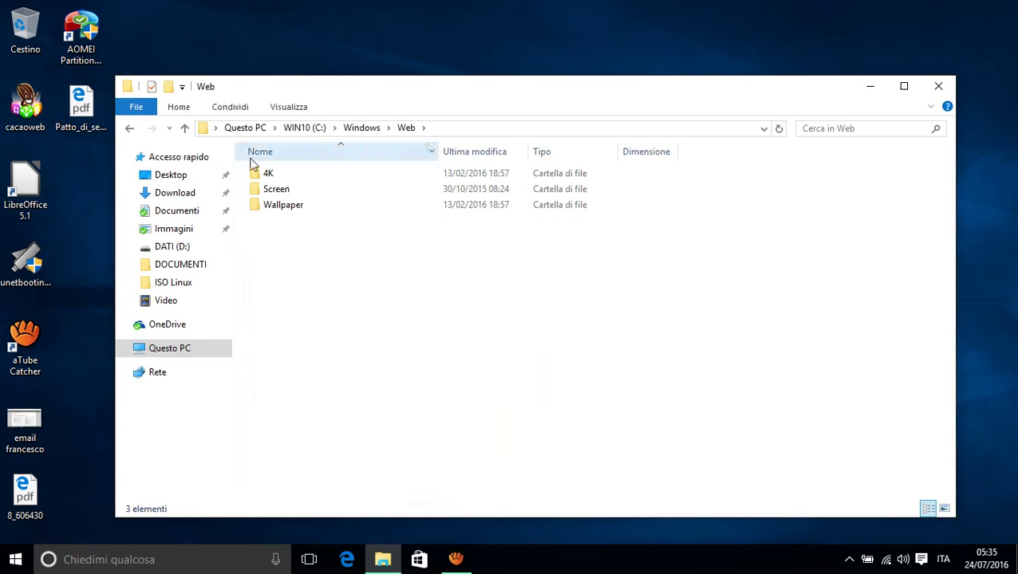
double_click(276, 212)
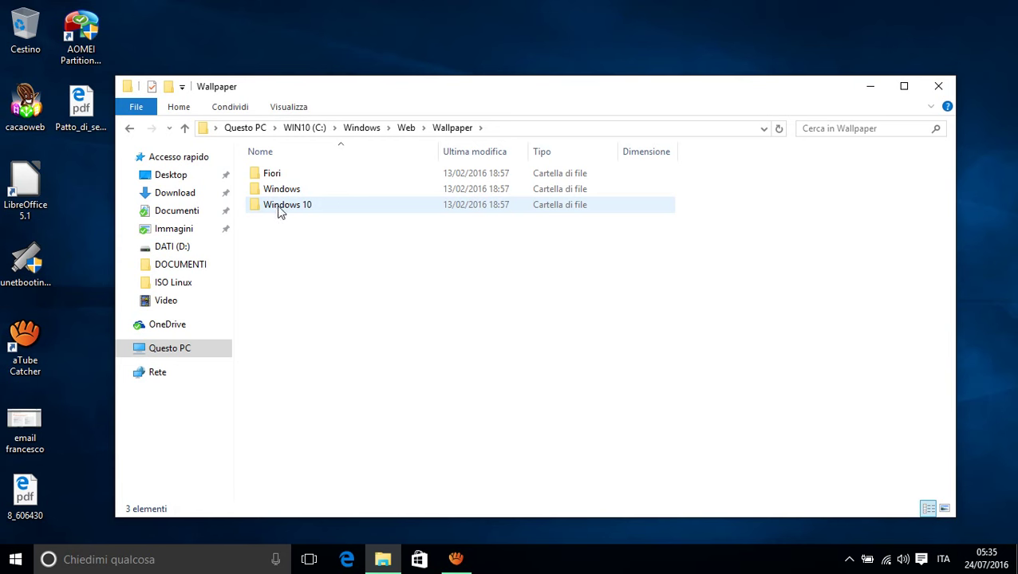
double_click(280, 209)
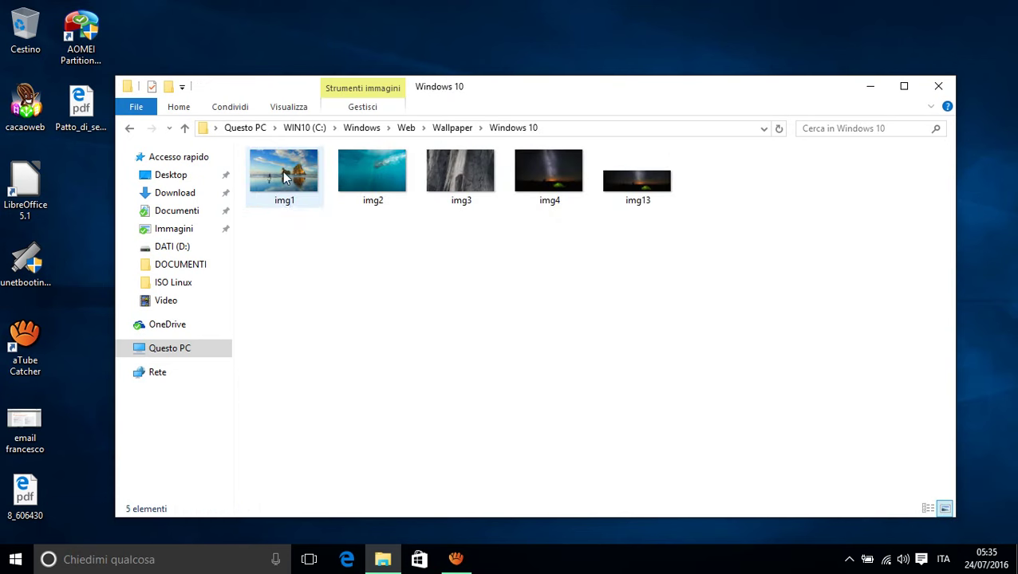
left_click_drag(707, 178, 272, 171)
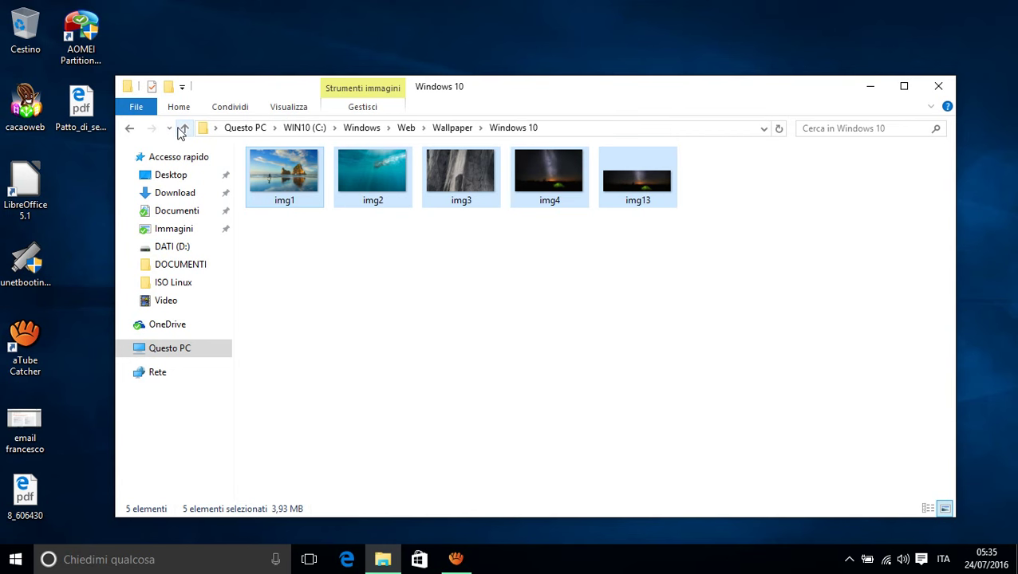
left_click(303, 229)
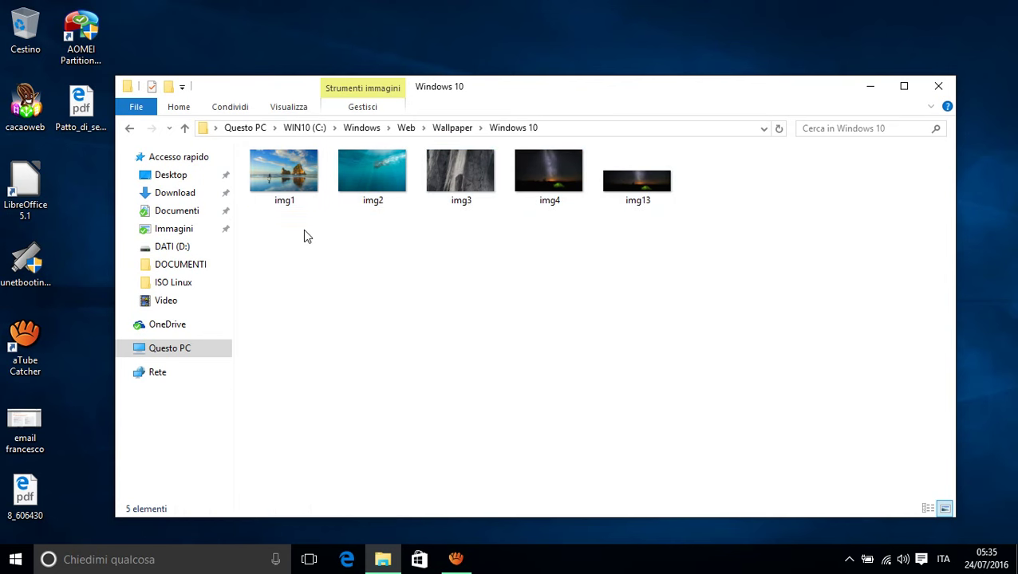
Go back up to the C:\Windows folder and close the File Explorer window.
left_click(183, 130)
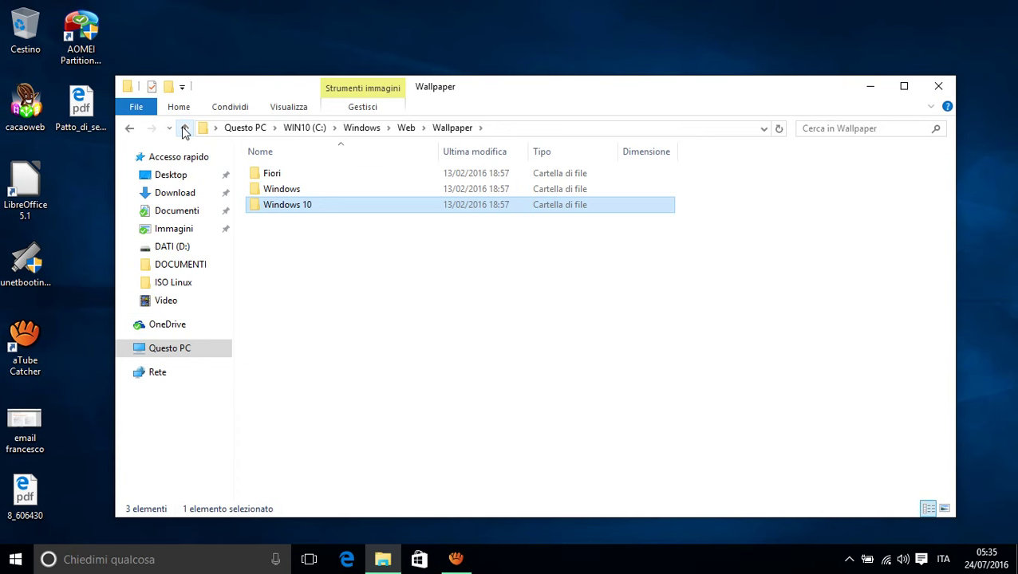
left_click(184, 130)
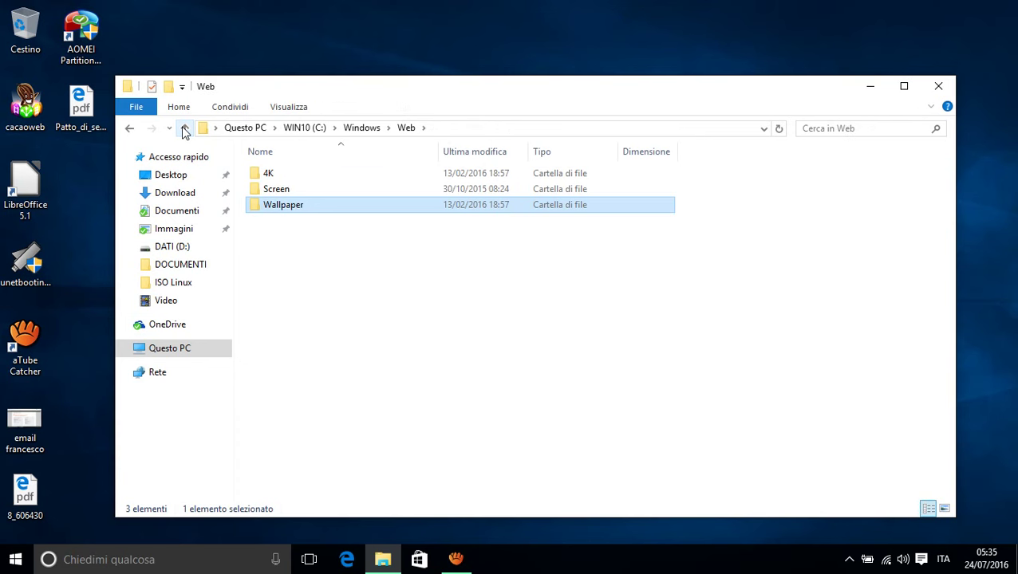
left_click(184, 130)
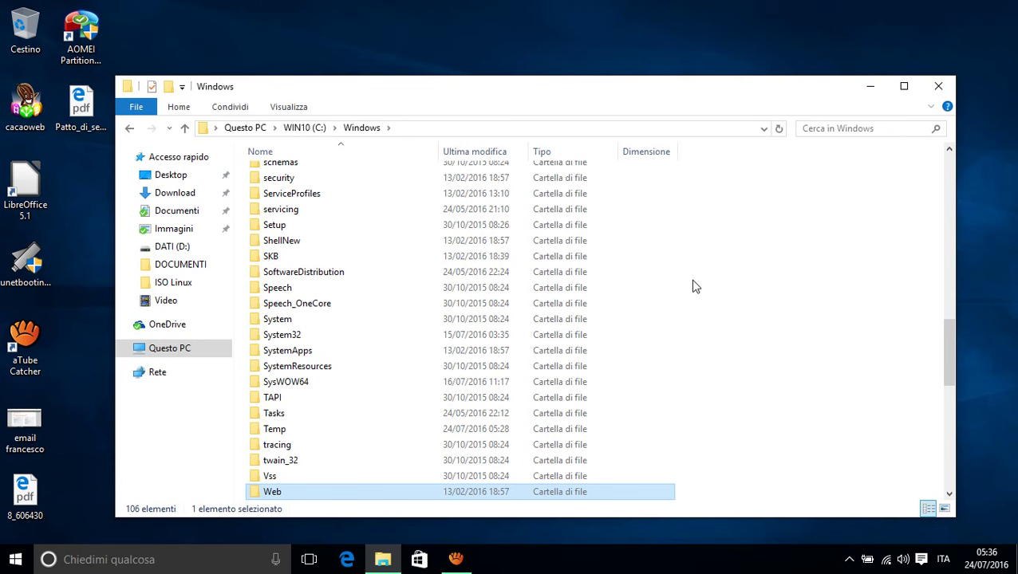
left_click(940, 89)
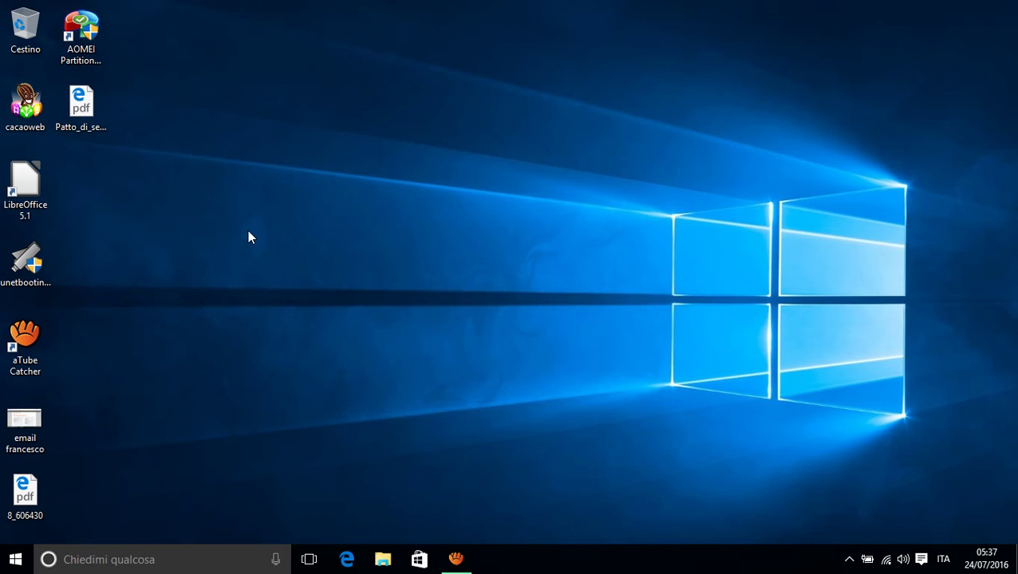
Look over the apps and tiles in the Start menu and close it.
left_click(4, 565)
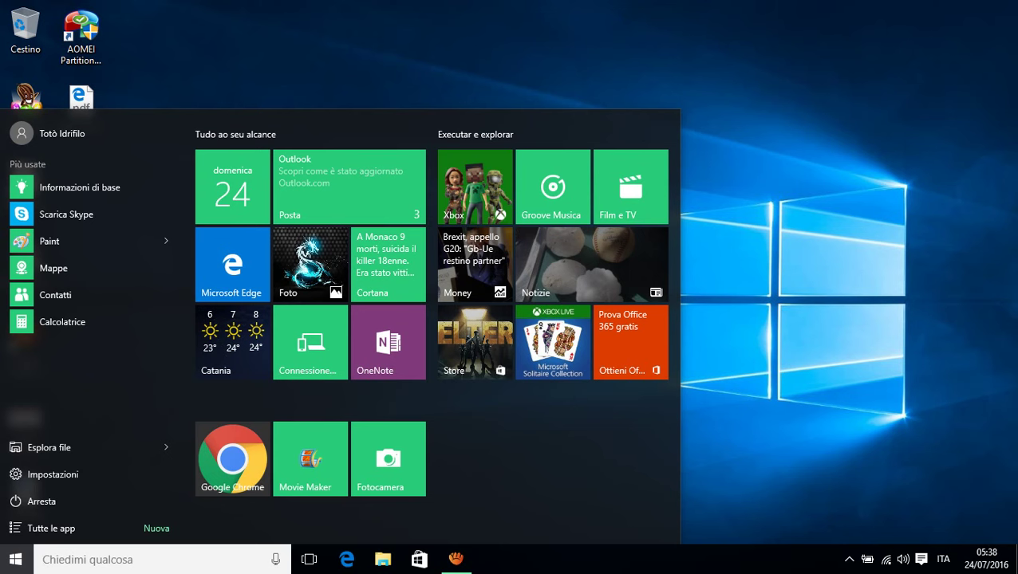
left_click(790, 454)
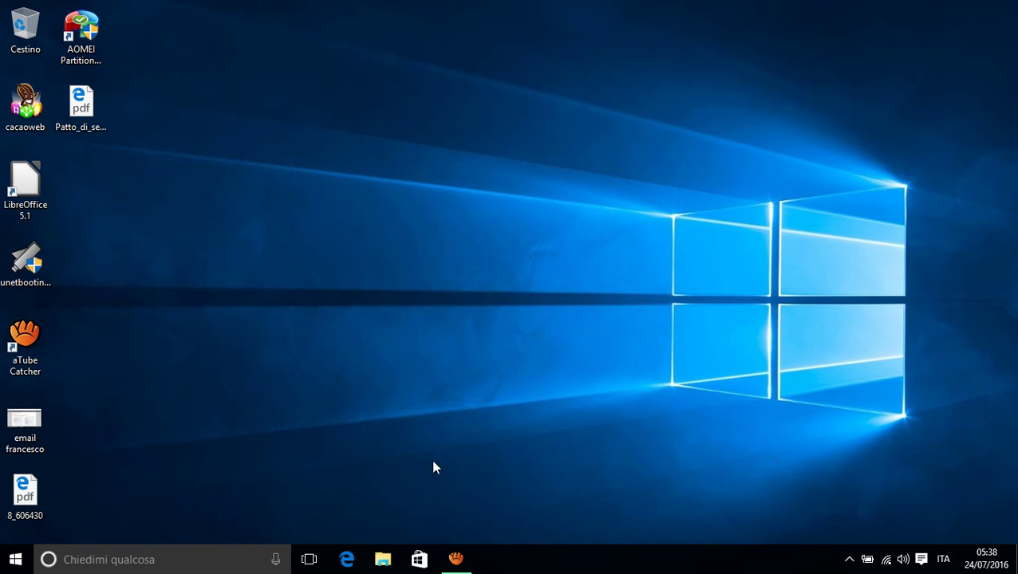
Switch to the aTube Catcher window with its screen recording settings.
mouse_move(458, 563)
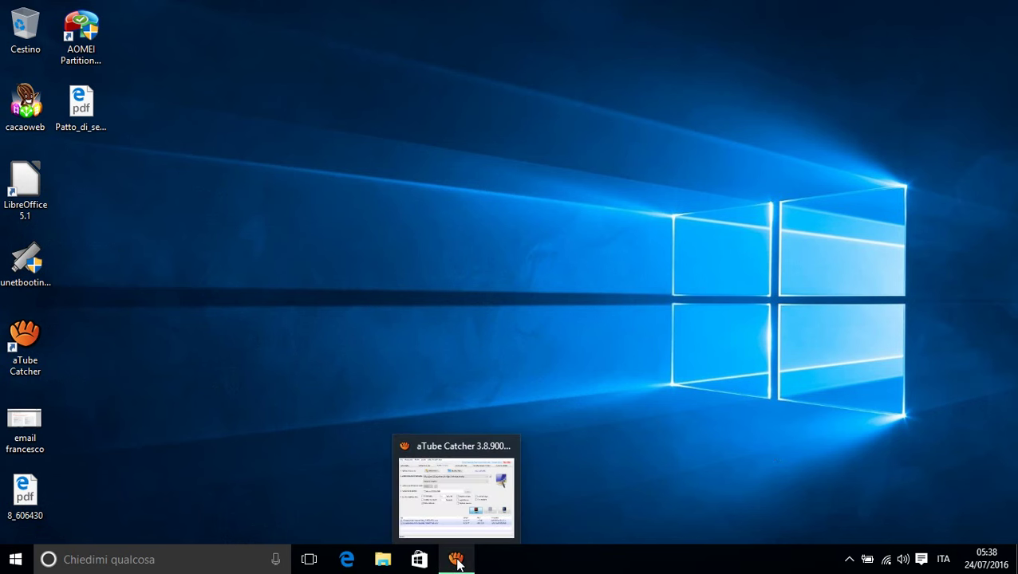
left_click(457, 562)
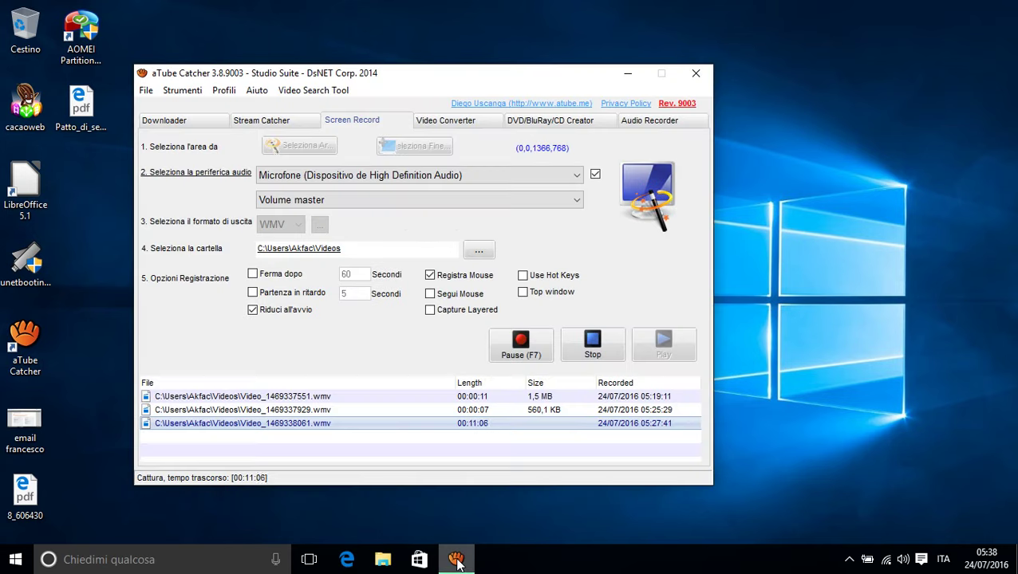